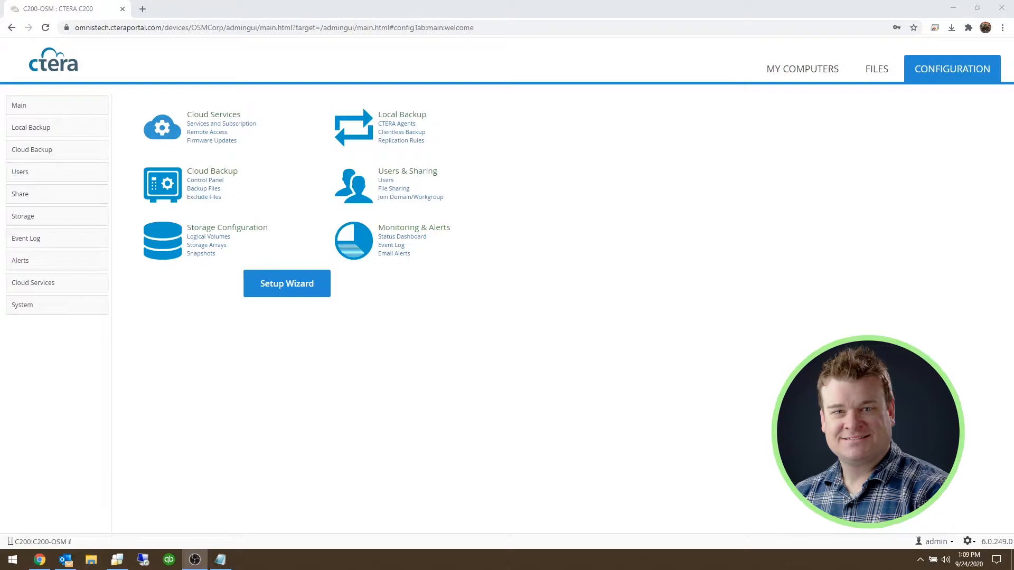
Expand the Alerts section in the Configuration sidebar
left_click(49, 261)
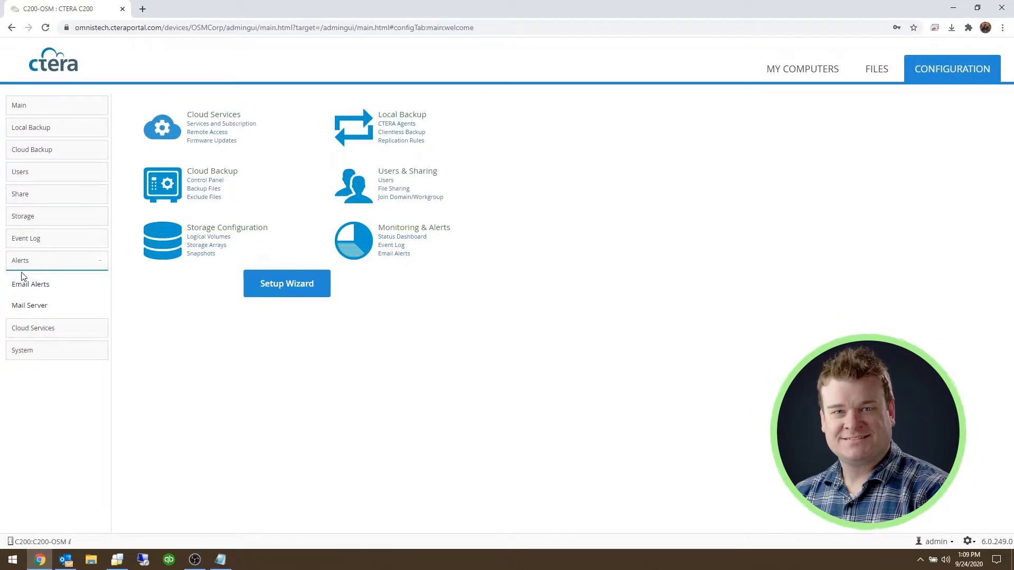
Deliver mail through custom SMTP server pro.turbo-smtp.com, copied from the notes, with authentication required
left_click(32, 308)
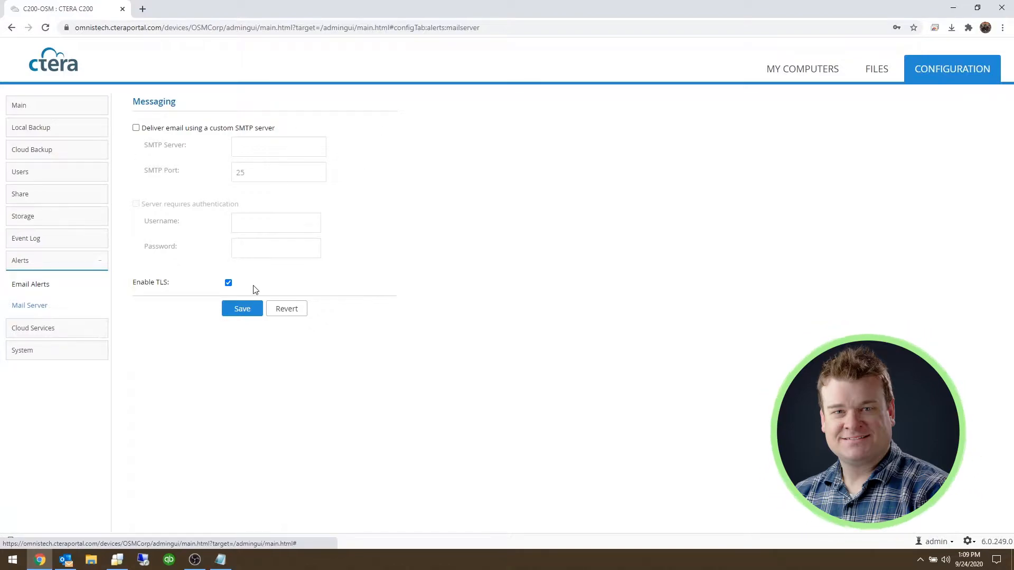
left_click(135, 128)
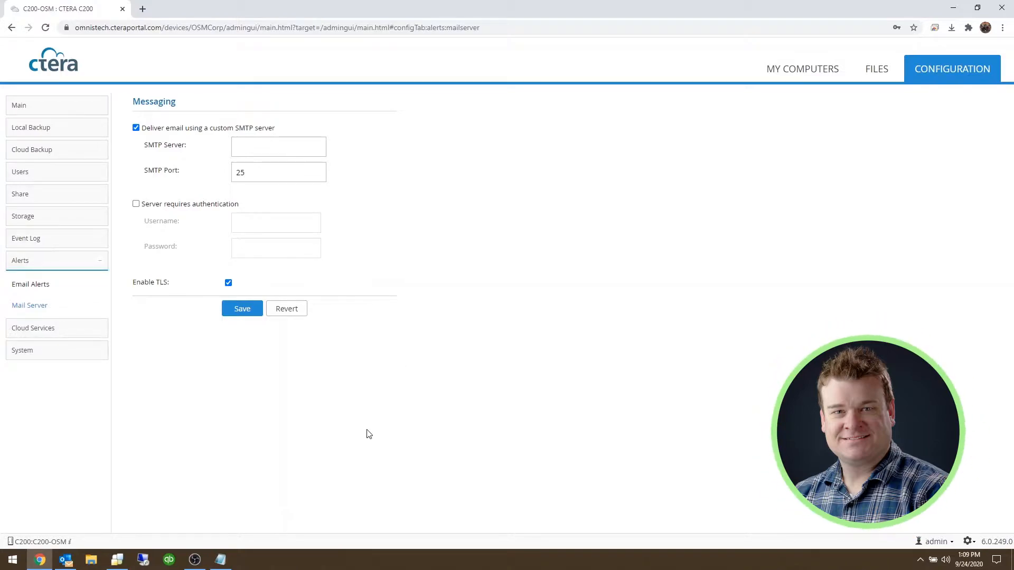
left_click(220, 559)
left_click_drag(663, 106, 586, 106)
right_click(587, 106)
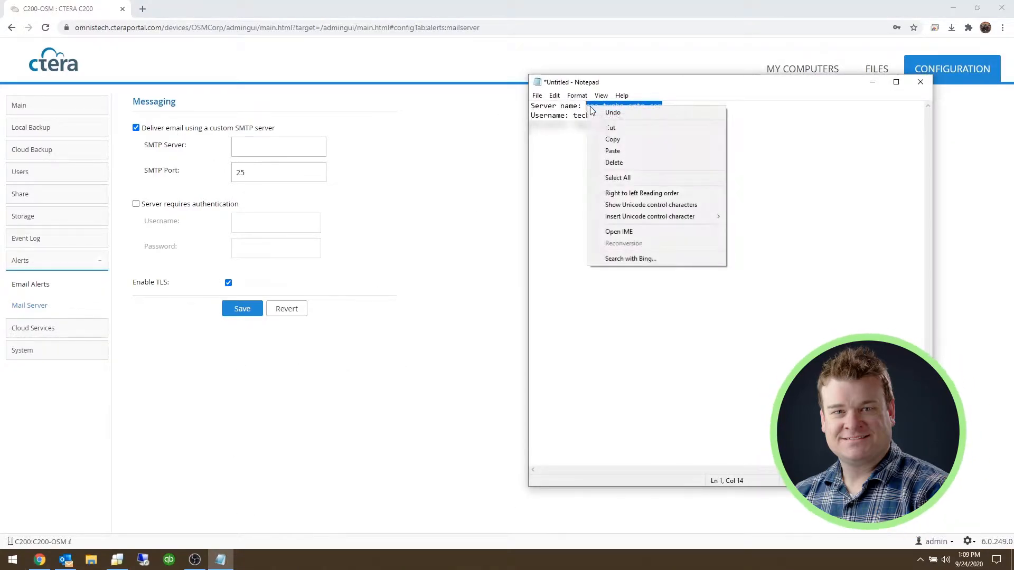
left_click(607, 139)
right_click(298, 142)
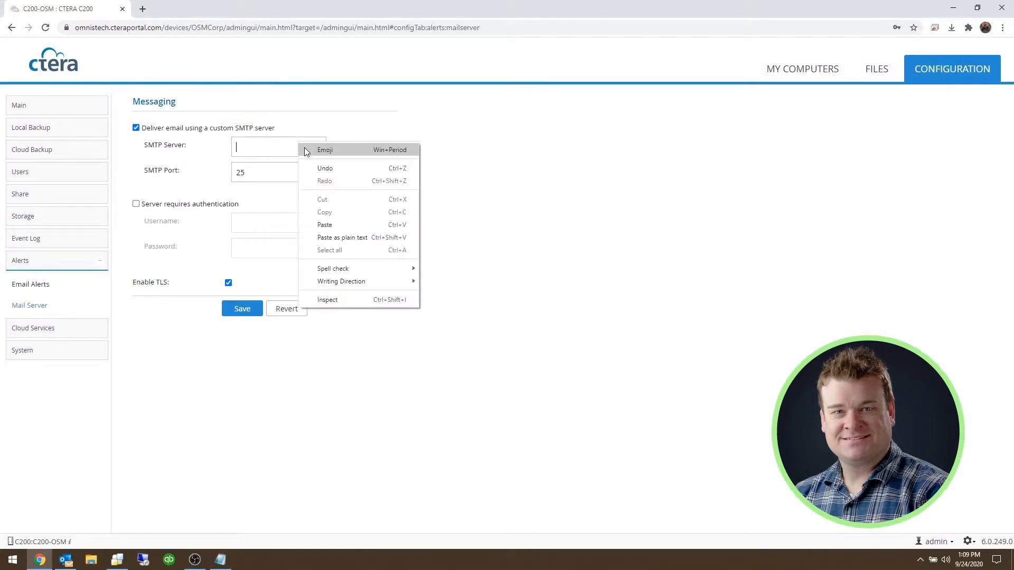
left_click(337, 226)
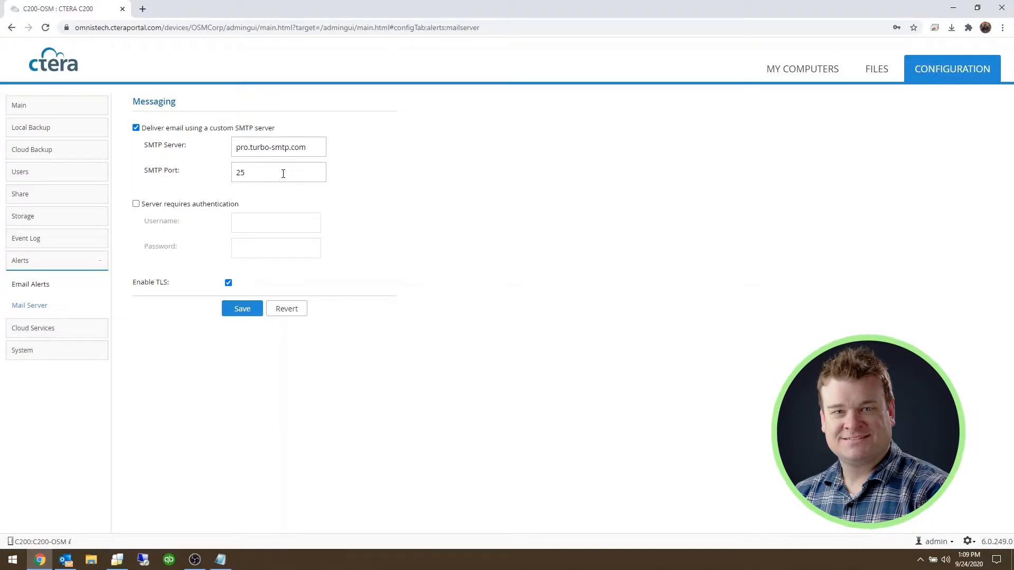
left_click(139, 204)
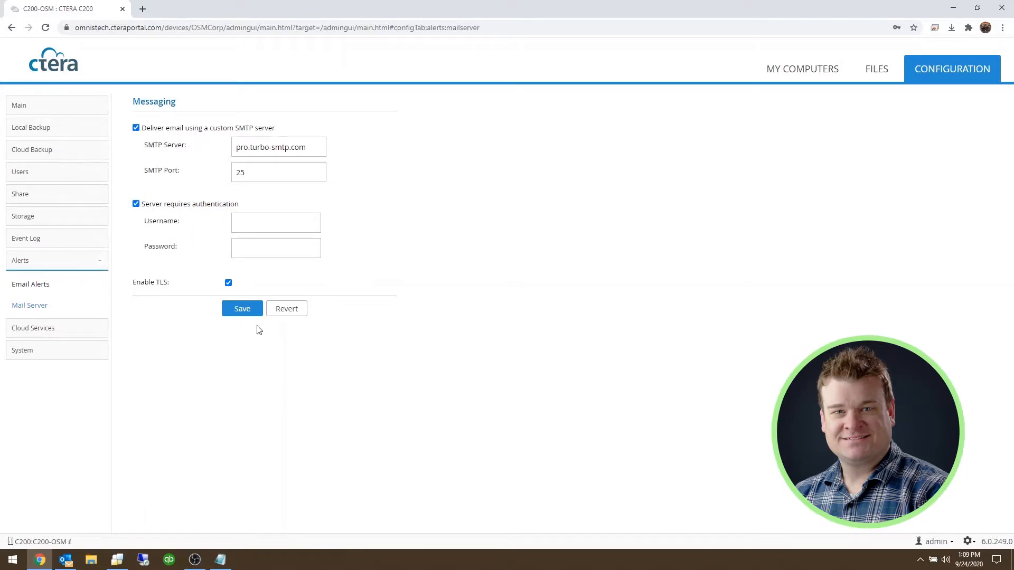
Disable TLS and paste the SMTP account's username from the notes into Username
left_click(228, 282)
left_click(220, 559)
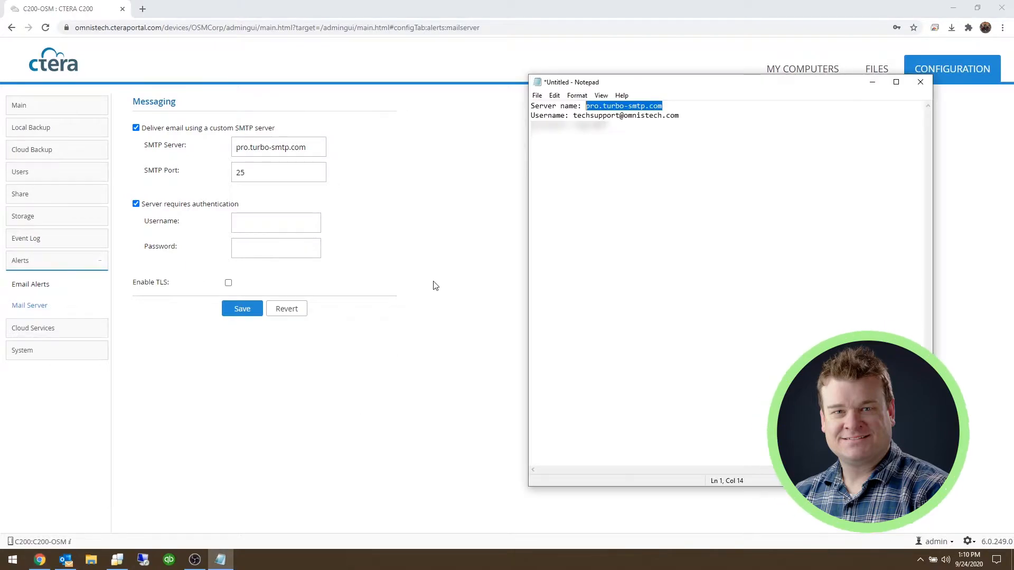
left_click(618, 141)
left_click_drag(691, 115, 573, 117)
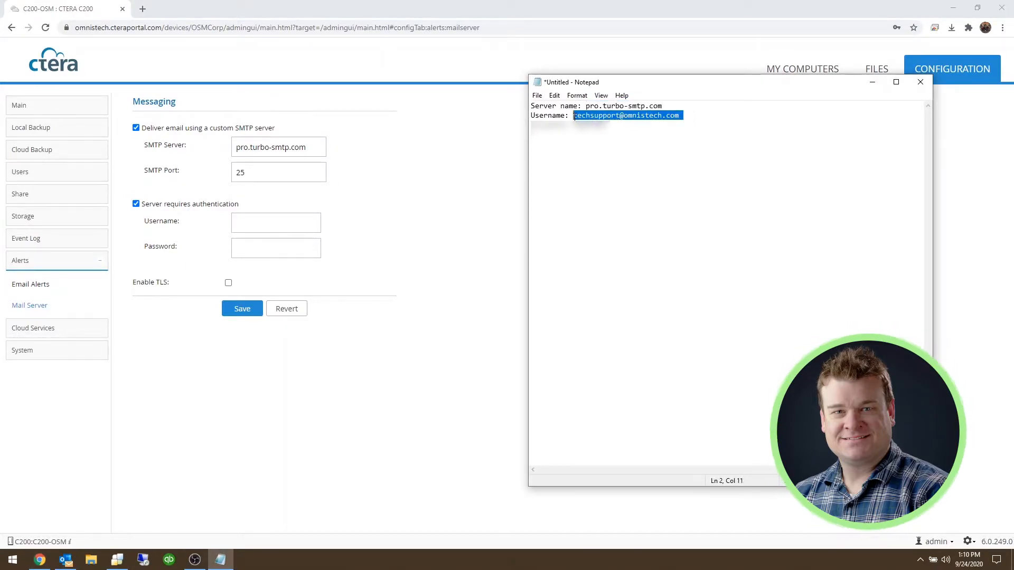
right_click(576, 117)
left_click(602, 150)
left_click(270, 223)
right_click(270, 224)
left_click(302, 307)
Paste the SMTP account password from the notes and save the mail server settings
left_click(220, 560)
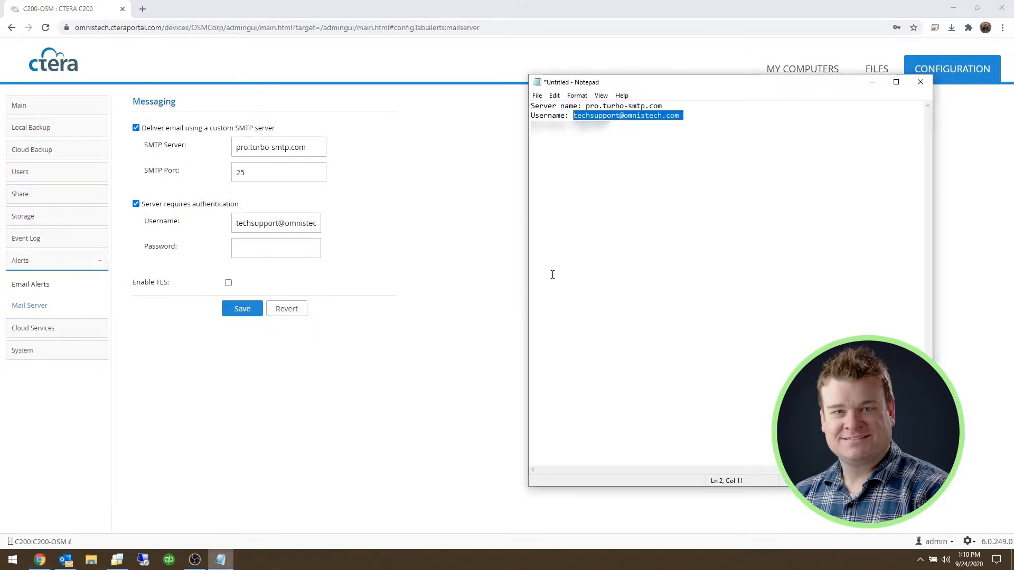
left_click_drag(608, 127, 573, 127)
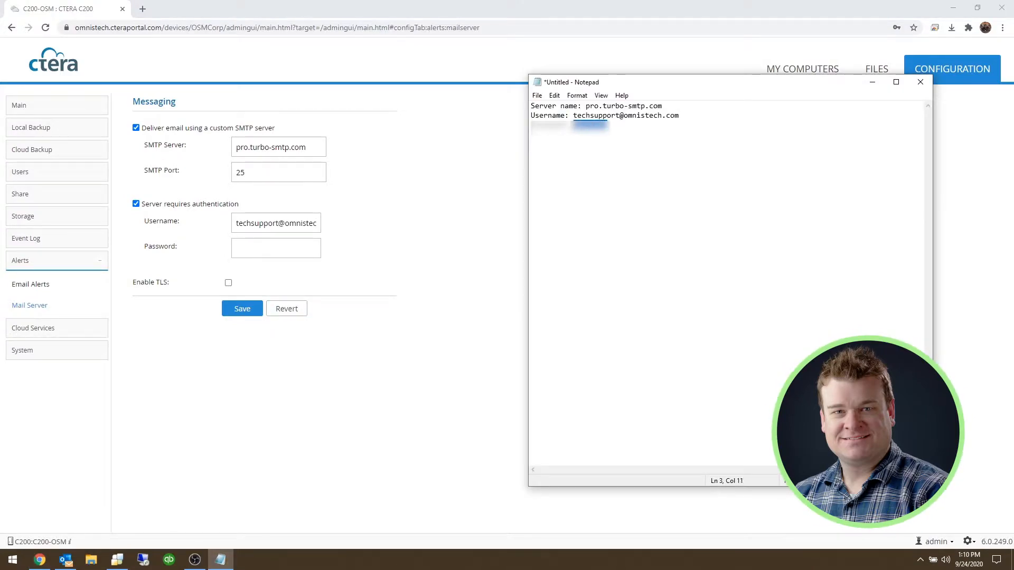
right_click(575, 127)
left_click(599, 158)
right_click(593, 127)
left_click(614, 160)
left_click(255, 248)
right_click(254, 250)
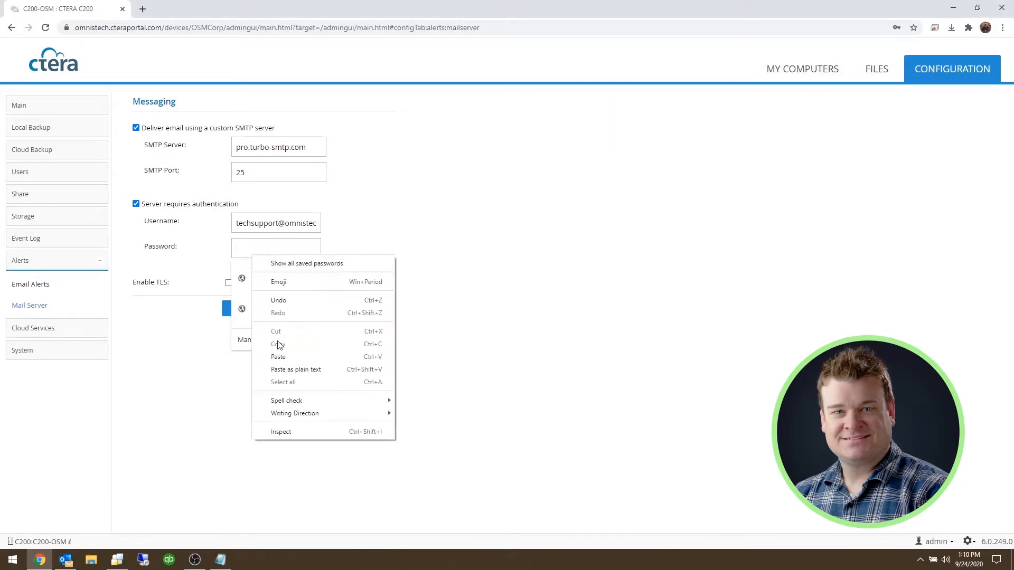
left_click(284, 360)
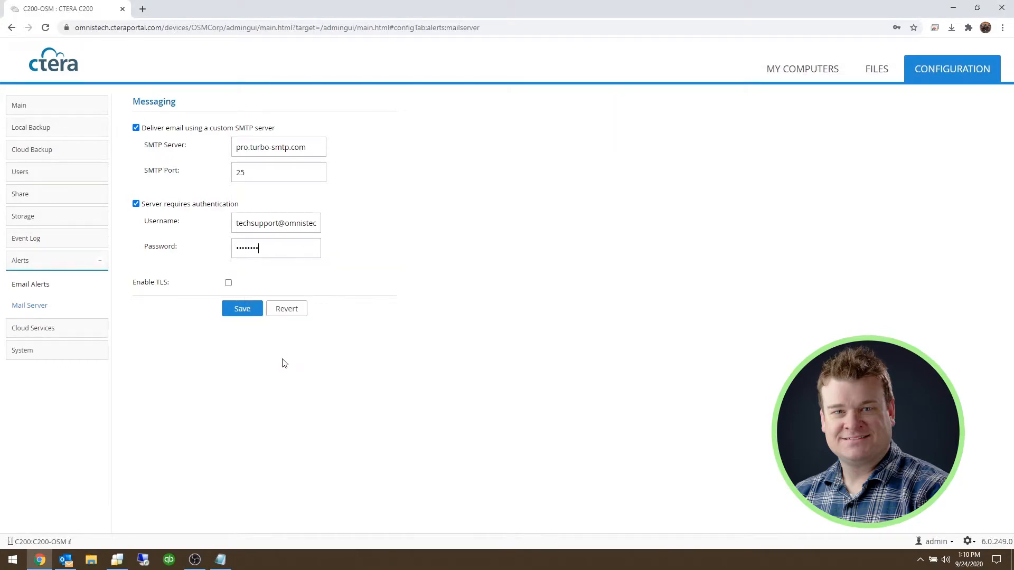
left_click(243, 309)
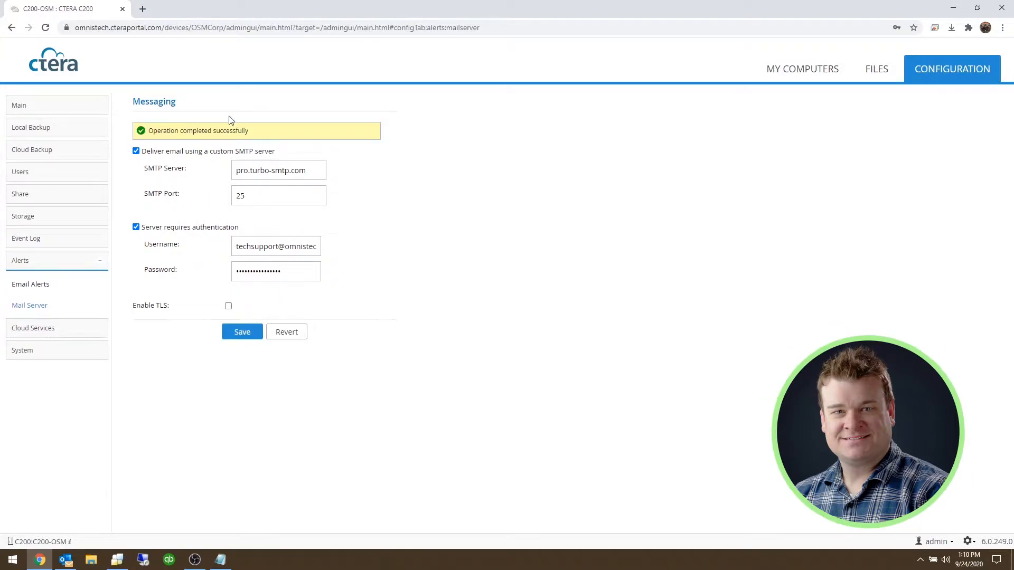
In Email Alerts, replace the sender email with the tech support address
left_click(73, 285)
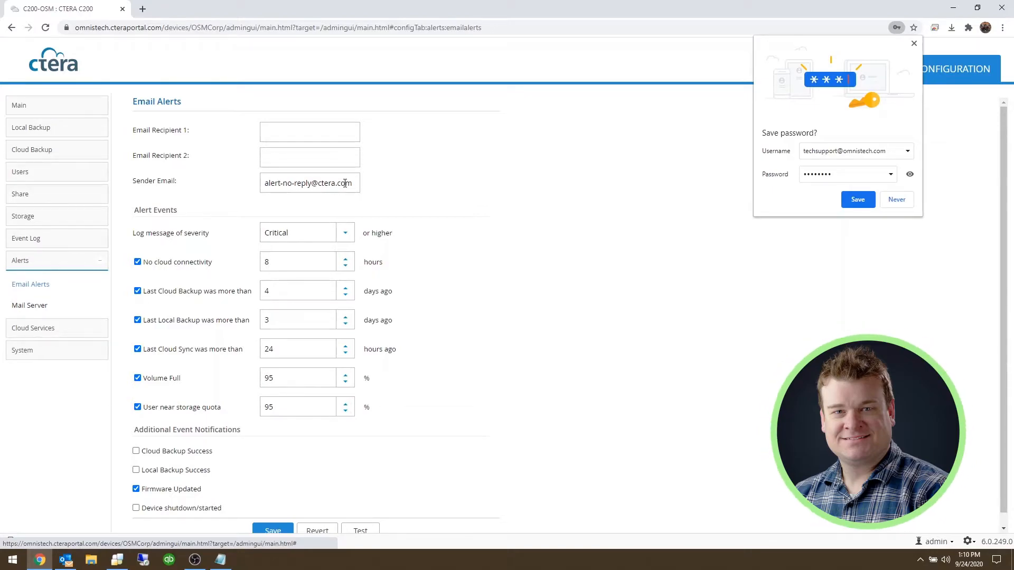
left_click_drag(354, 183, 251, 186)
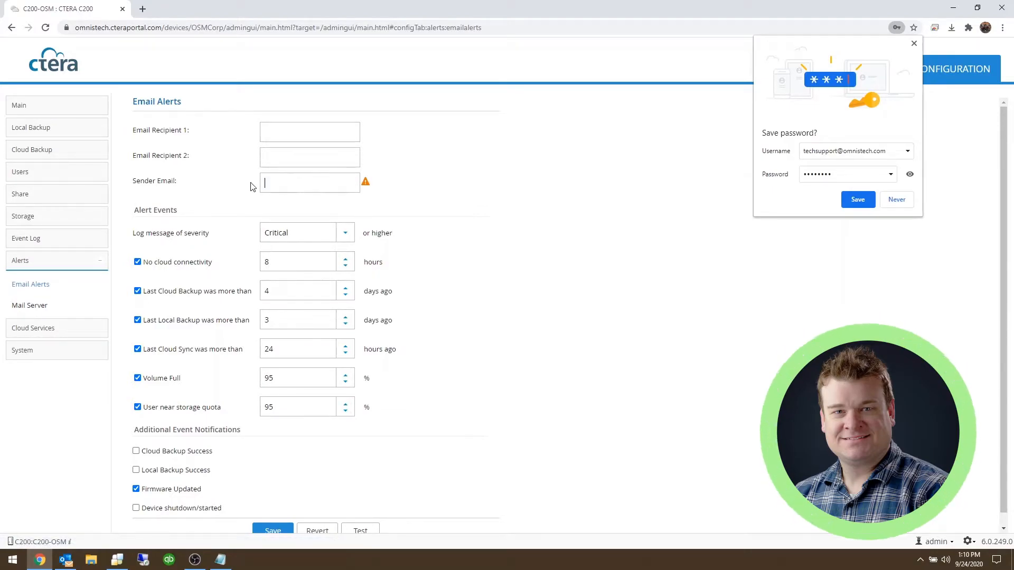
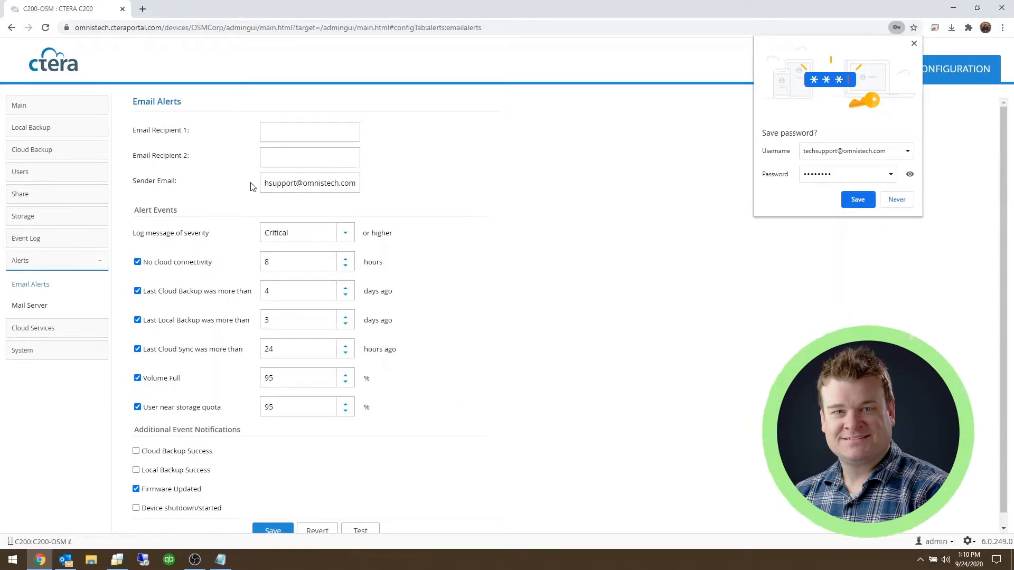
Enter the same tech support address as Email Recipient 1
left_click(291, 162)
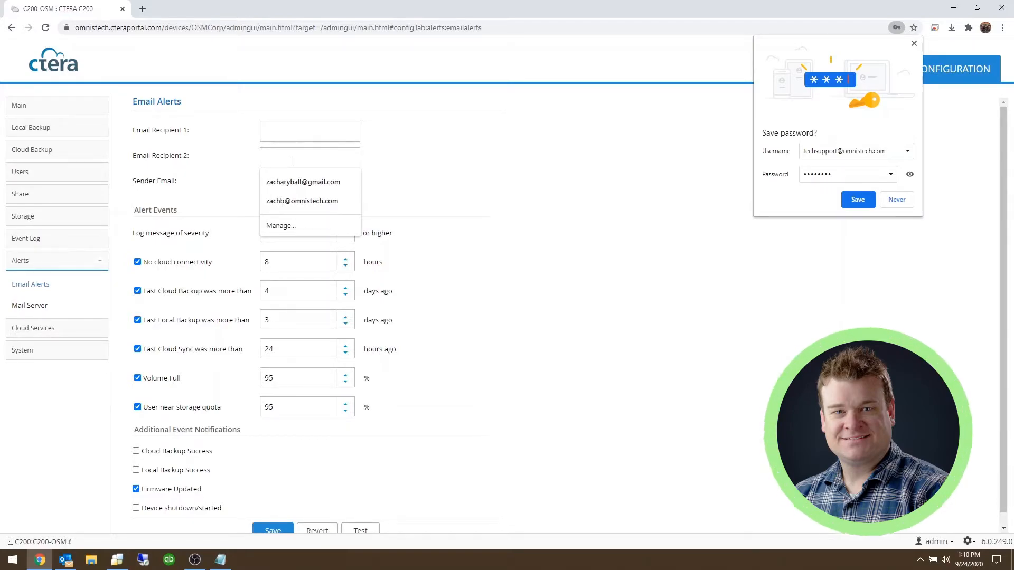
left_click(299, 130)
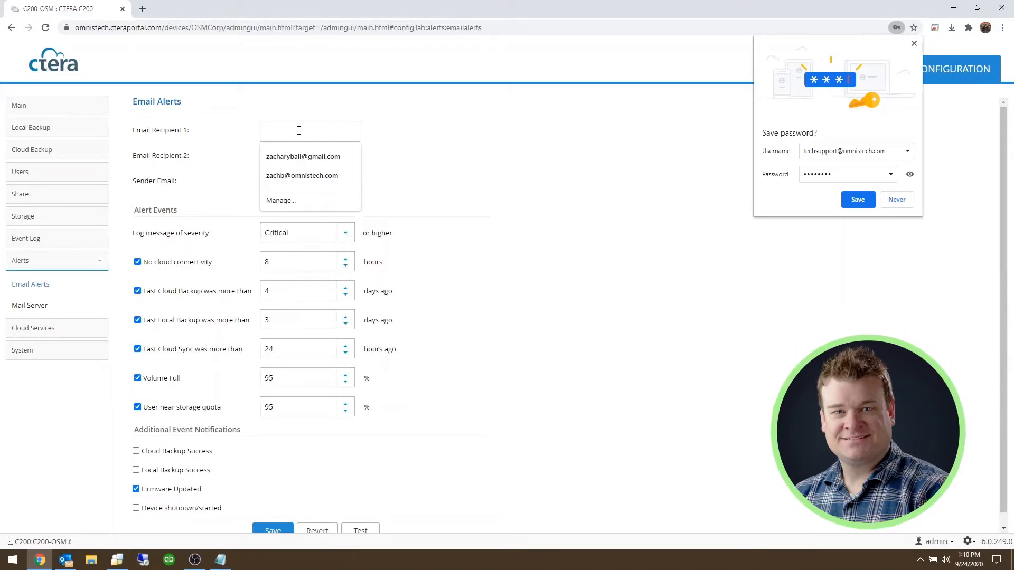
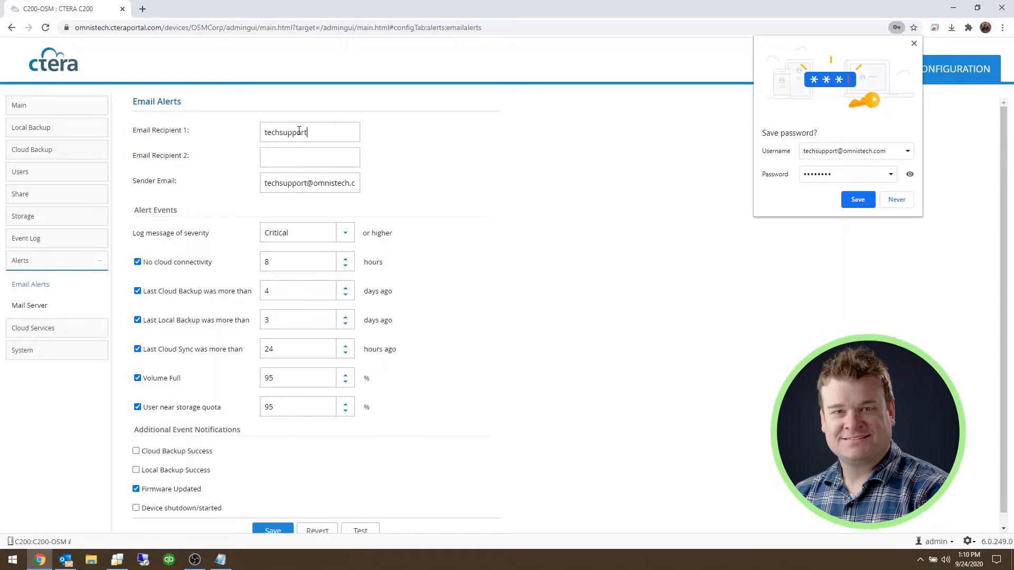
left_click(302, 165)
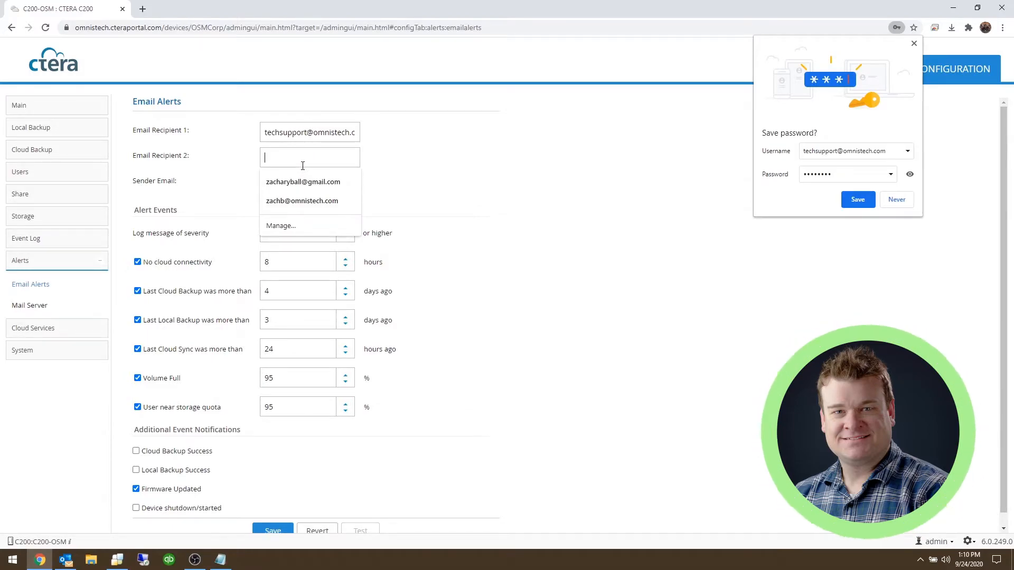
left_click(475, 182)
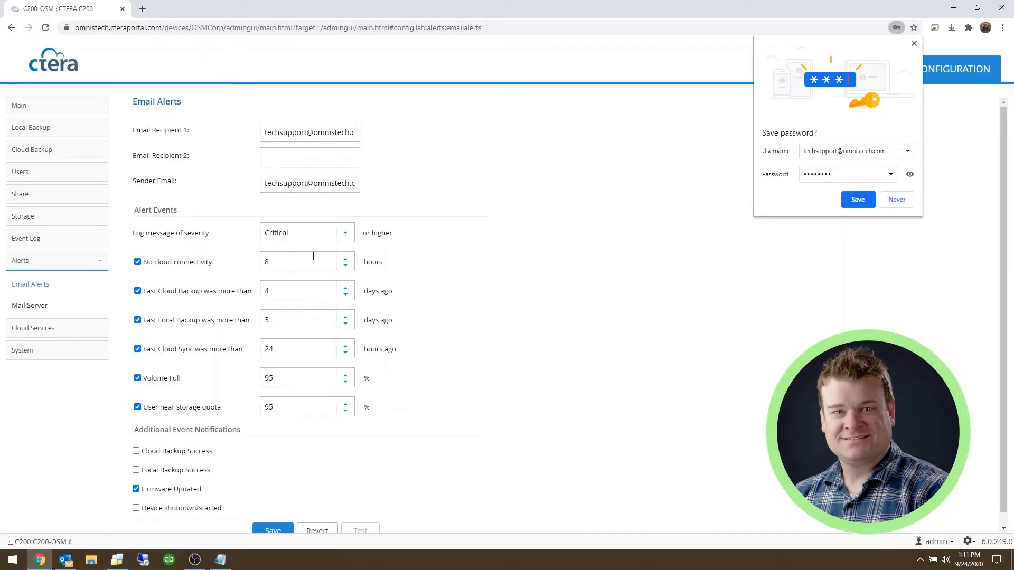
Keep minimum log severity at Critical and set the Volume Full and quota thresholds to 90%
left_click(344, 234)
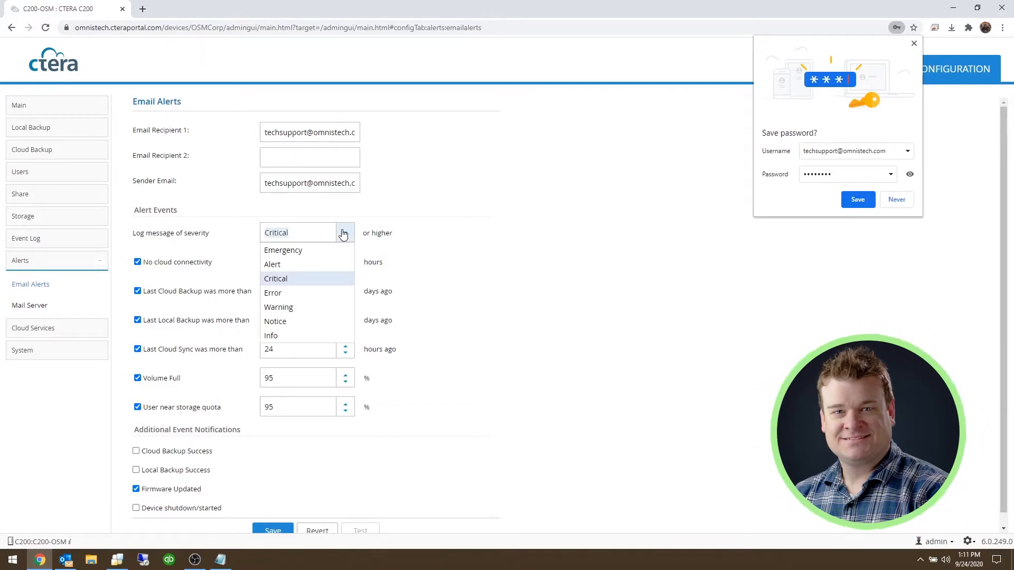
left_click(298, 282)
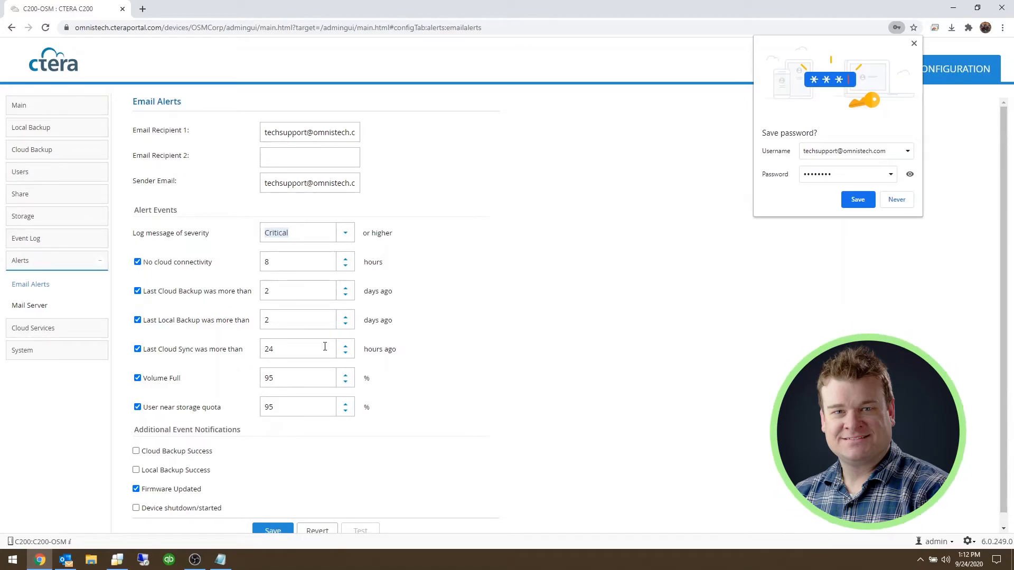
left_click(312, 373)
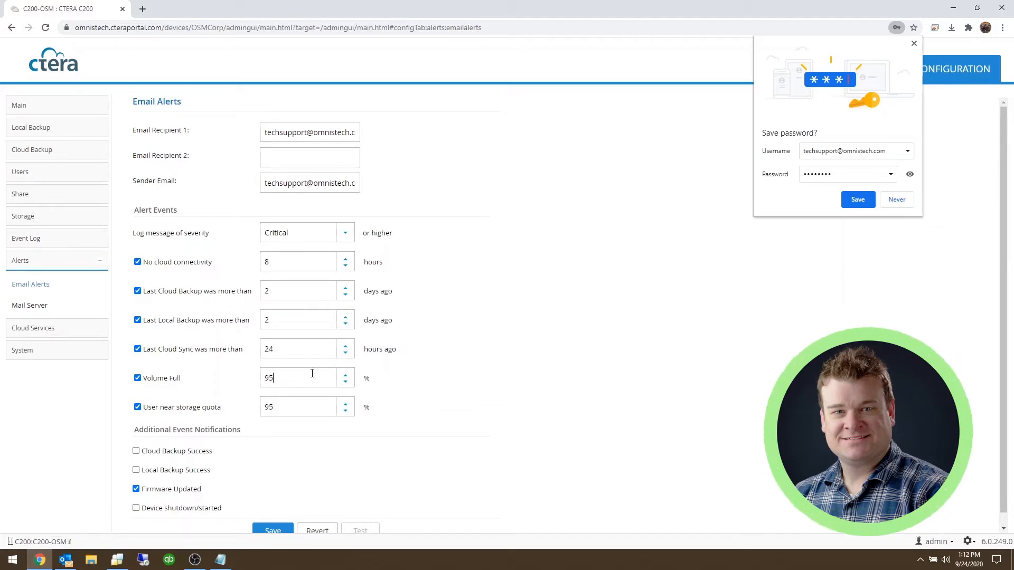
type("0")
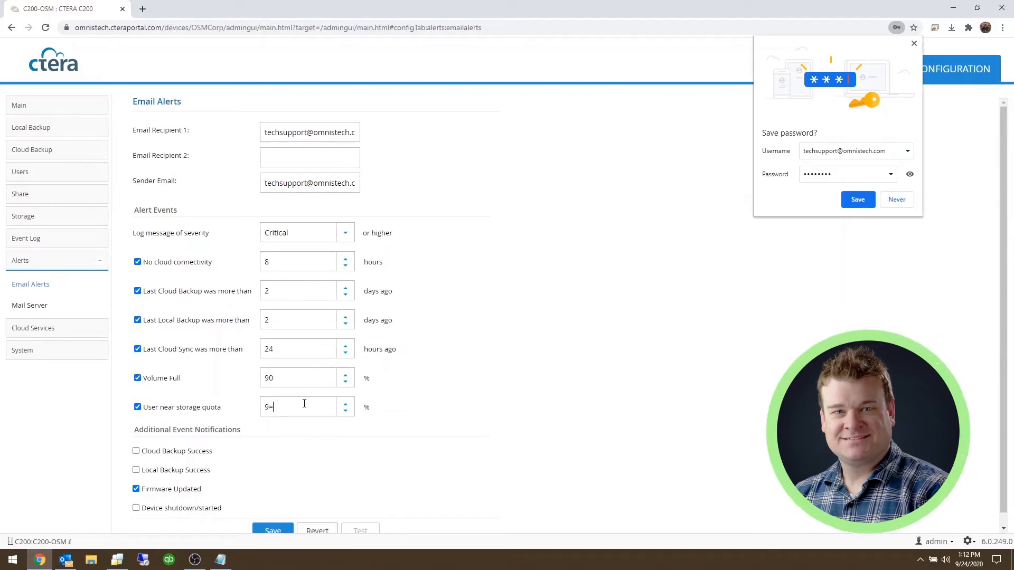
type("0")
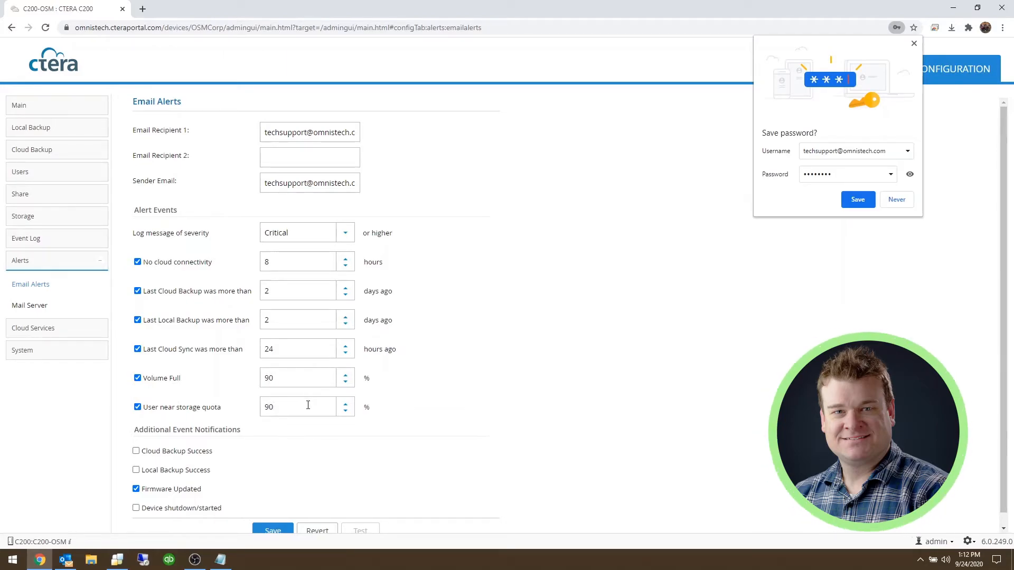
scroll(428, 430, "down", 1)
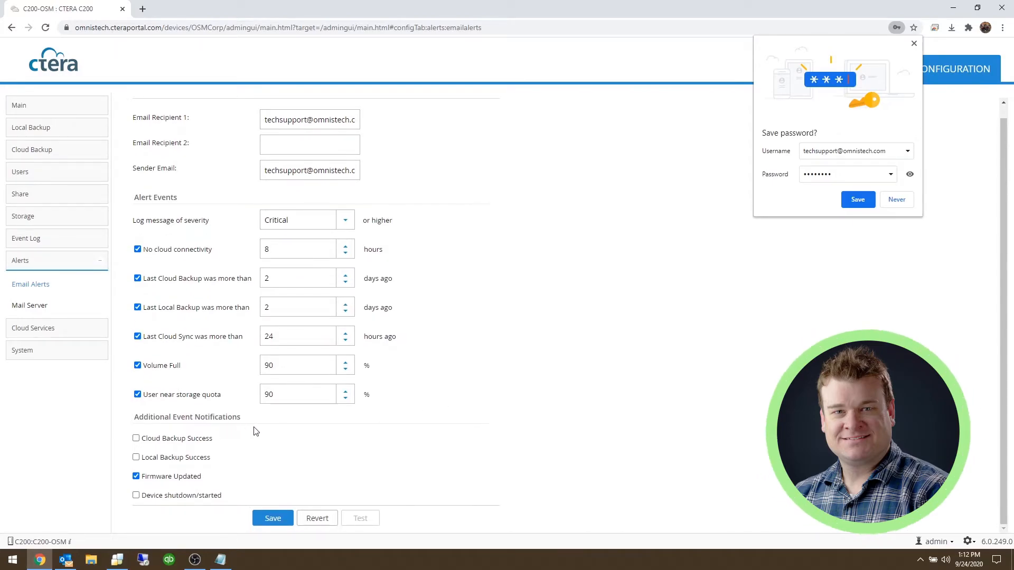
Enable Cloud Backup Success and Device shutdown/started alerts, save, and send a test email
left_click(135, 439)
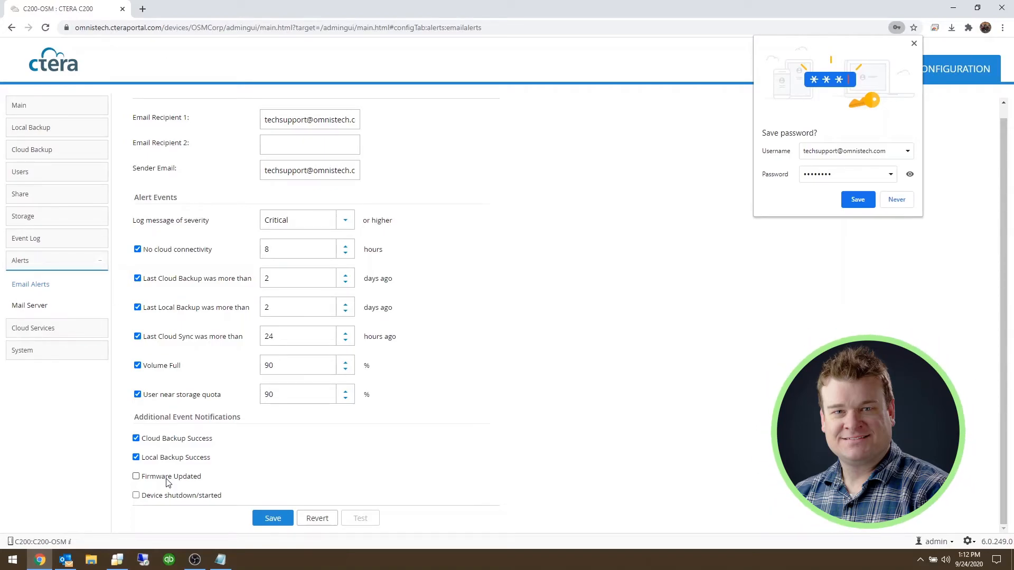
left_click(136, 496)
left_click(279, 520)
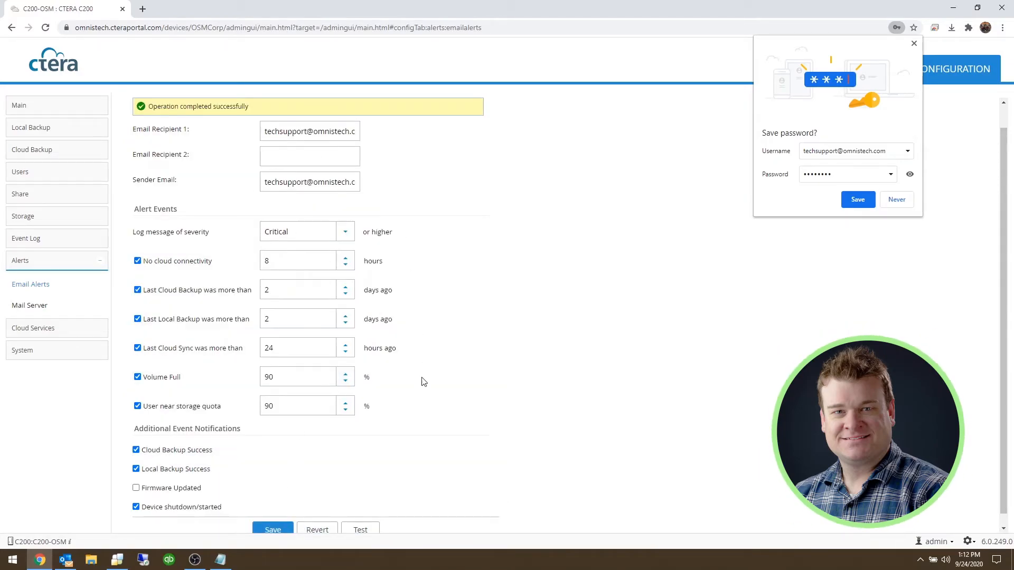
scroll(423, 379, "down", 1)
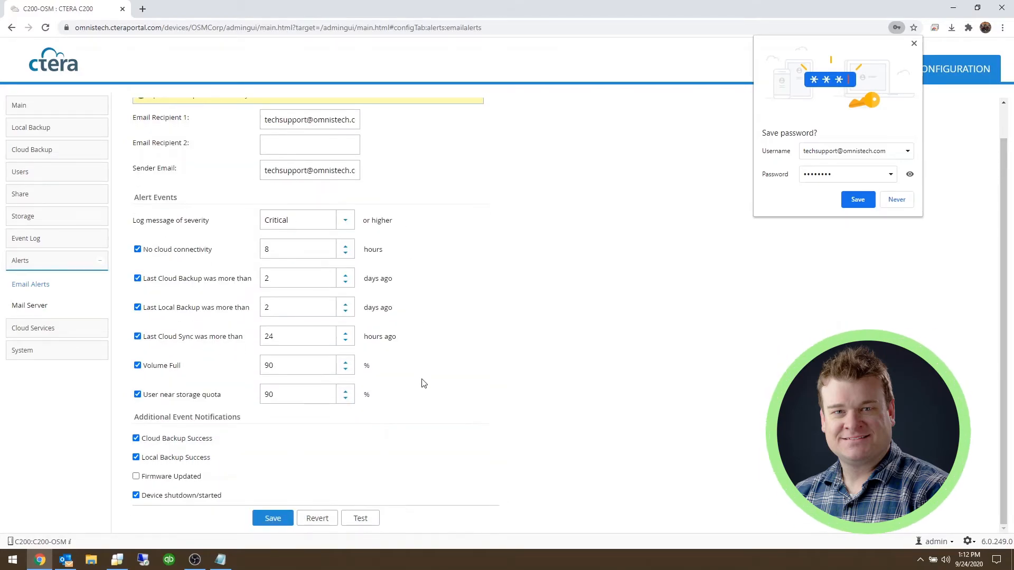
left_click(364, 519)
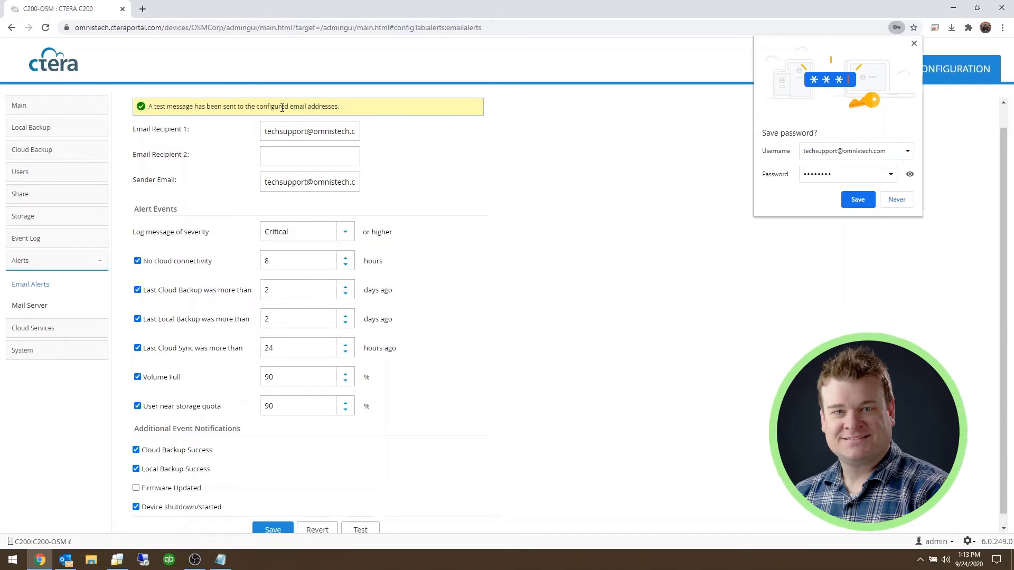
In Outlook, view the C200-OSM Device Notification email and highlight its Alert Test entry
left_click(72, 560)
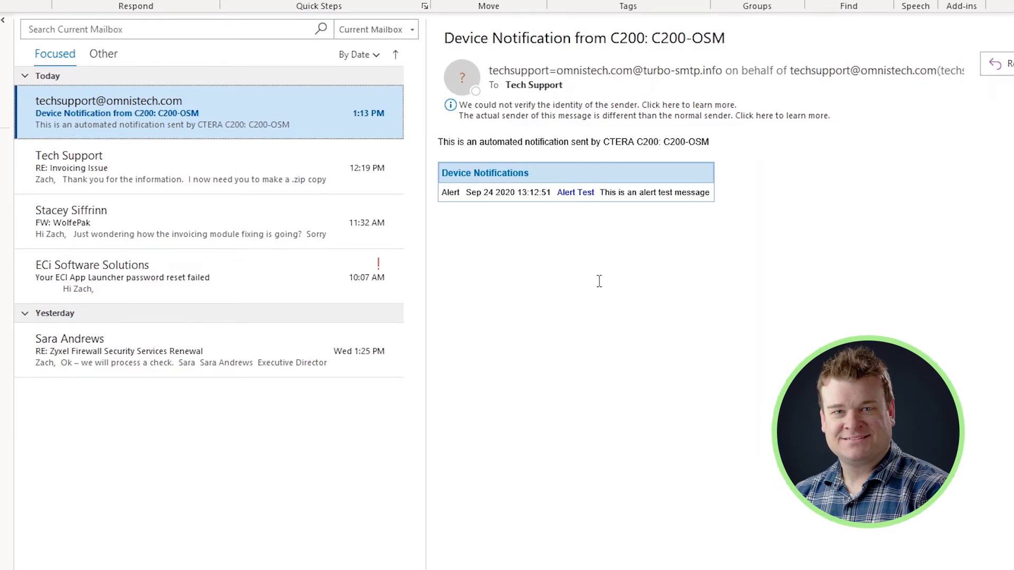
left_click_drag(661, 193, 442, 202)
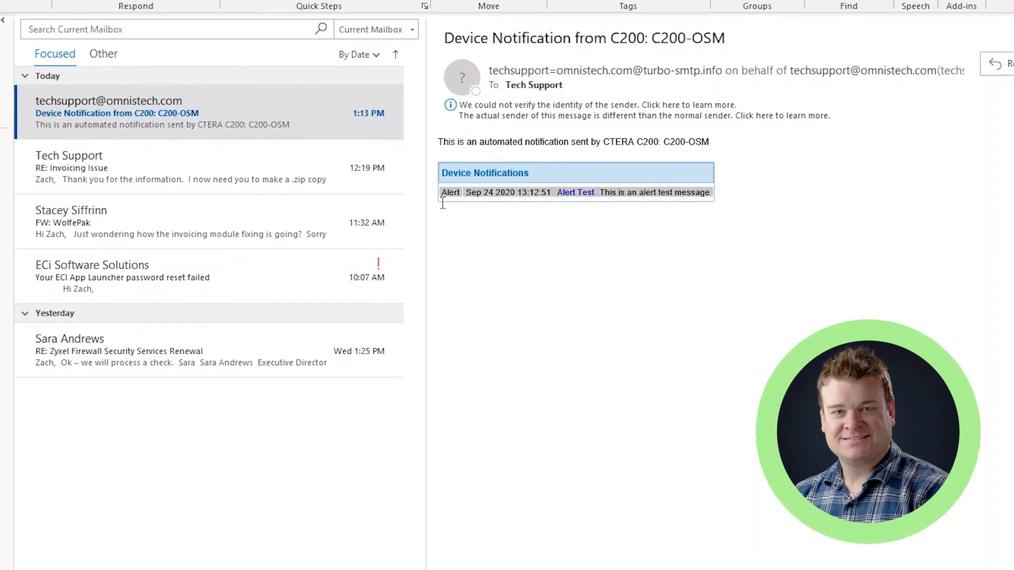
mouse_move(530, 80)
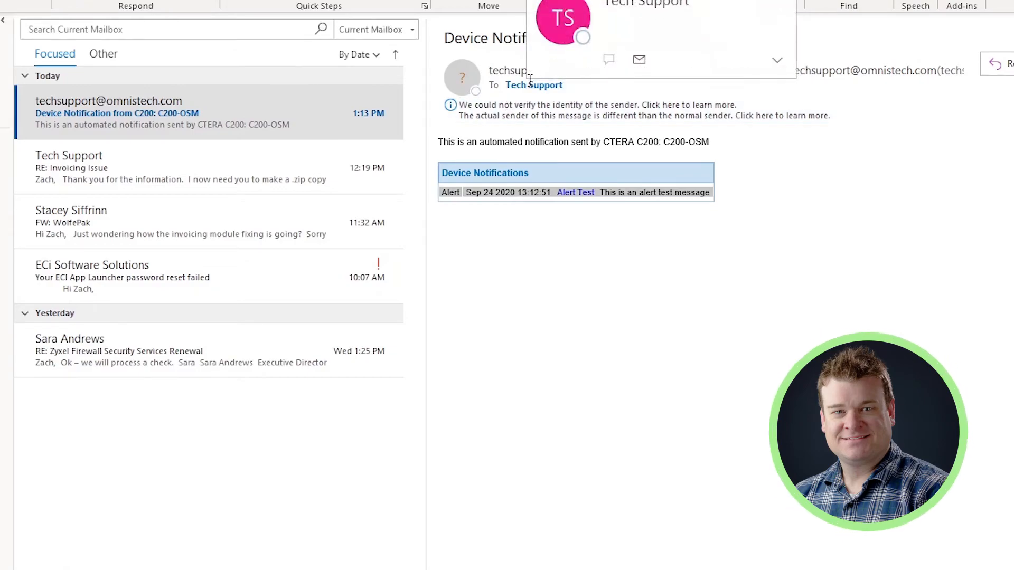
left_click(578, 333)
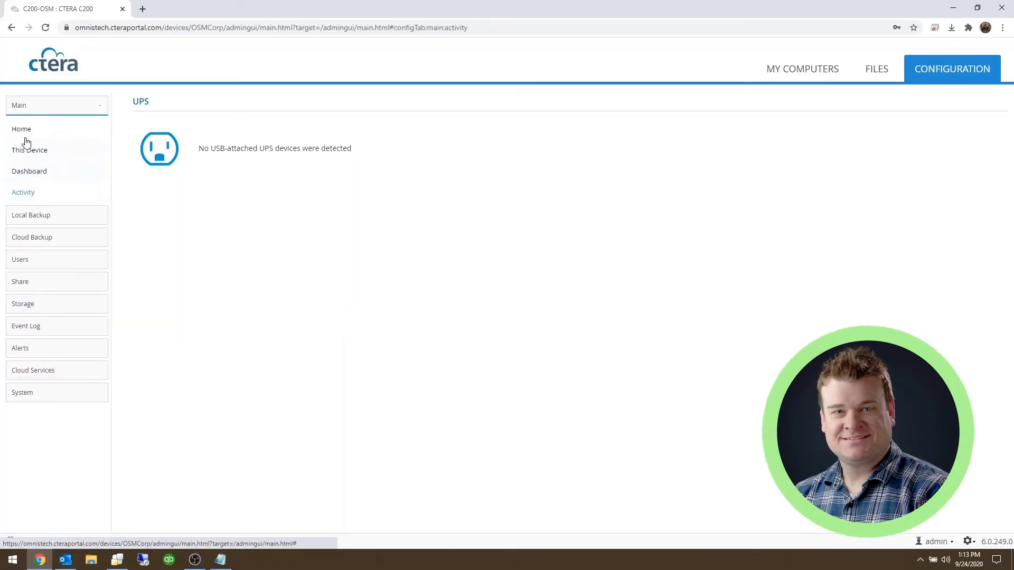
From Main > Home > This Device, restart the C200-OSM device and confirm with Yes
left_click(23, 129)
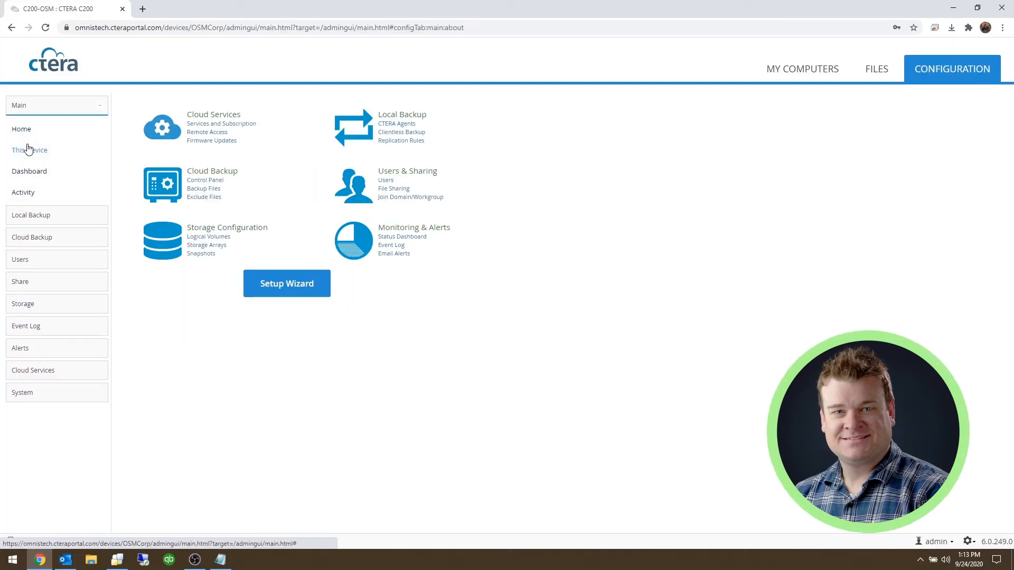
left_click(28, 150)
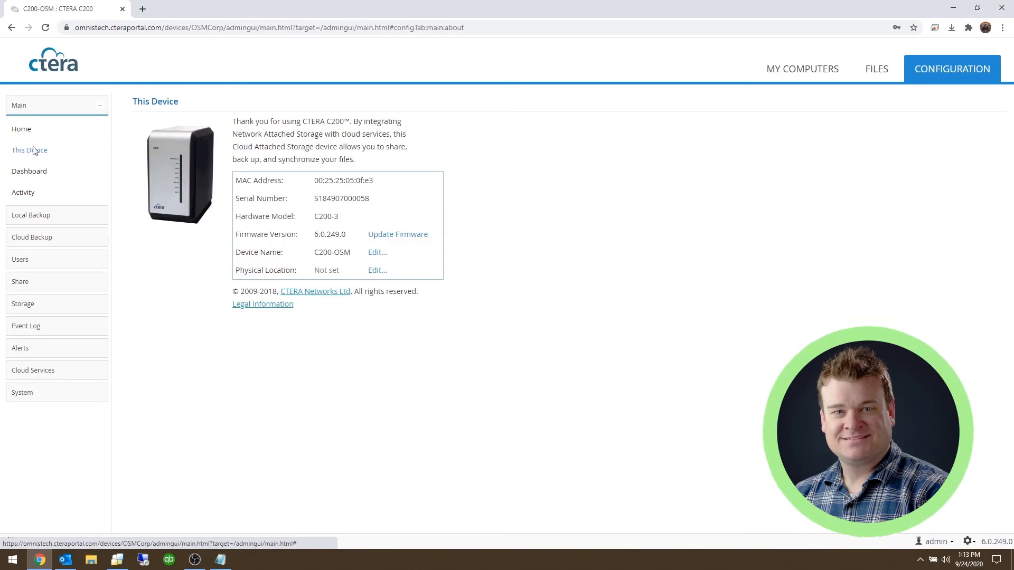
left_click(968, 542)
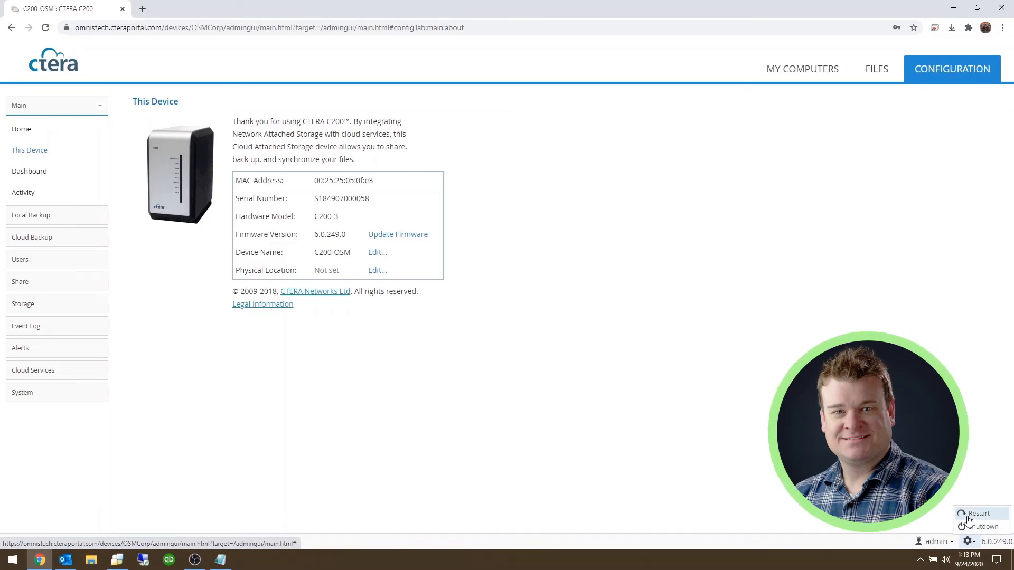
left_click(969, 519)
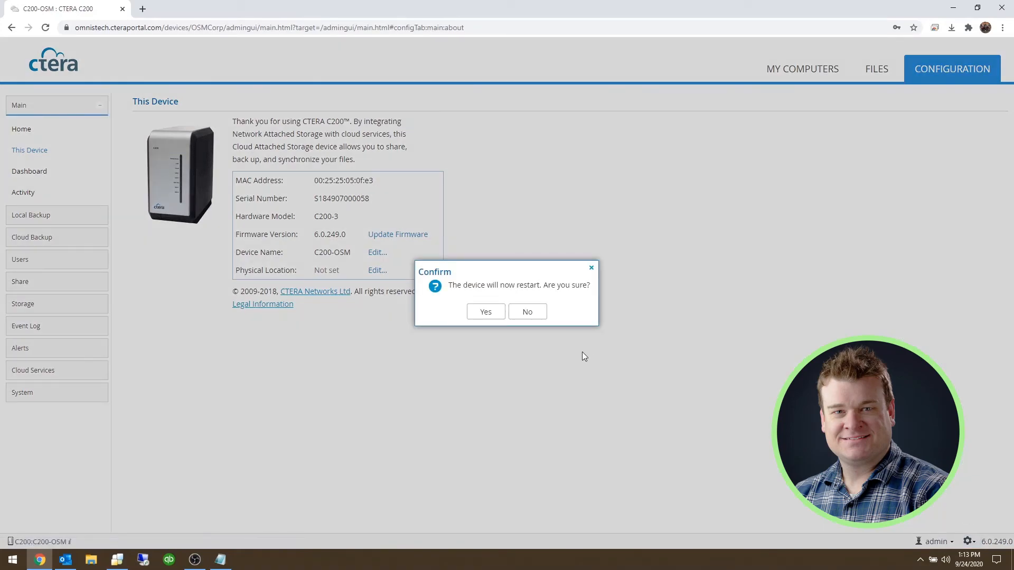
left_click(484, 312)
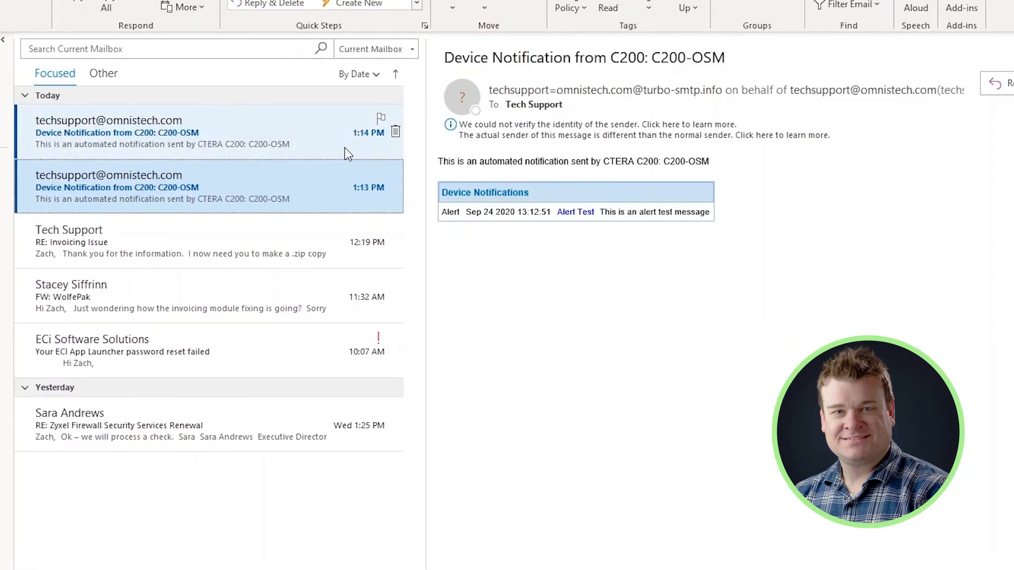
Read the 1:14 PM Device restarted notification, then return to the 1:13 PM alert test email
left_click(344, 143)
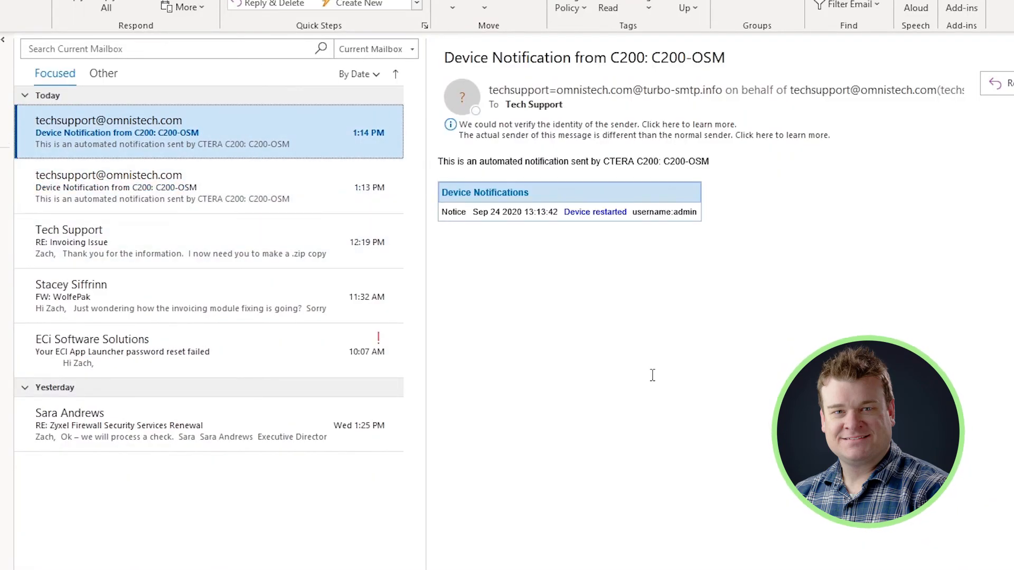
left_click_drag(696, 211, 495, 217)
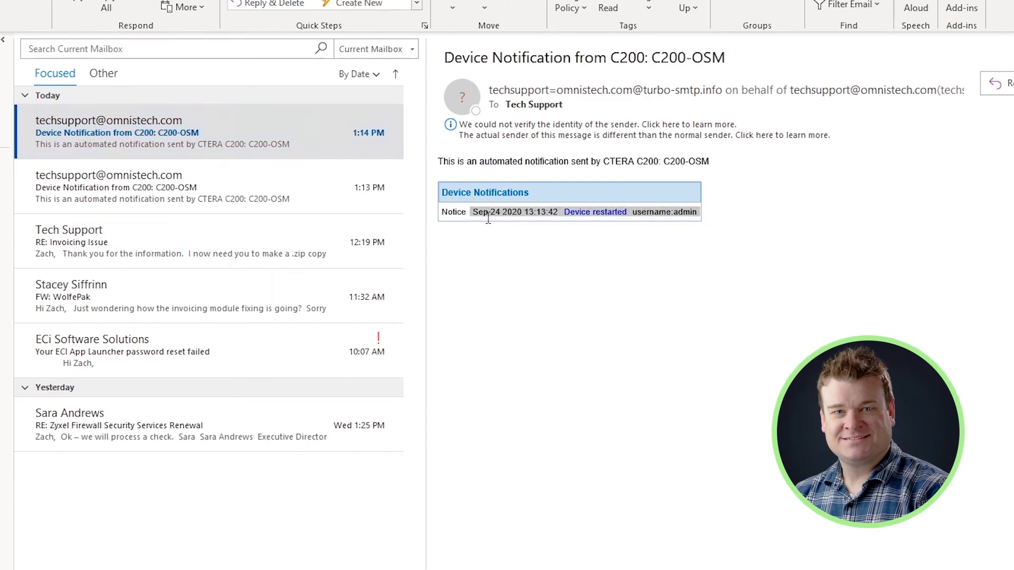
left_click(491, 295)
left_click_drag(628, 212, 568, 212)
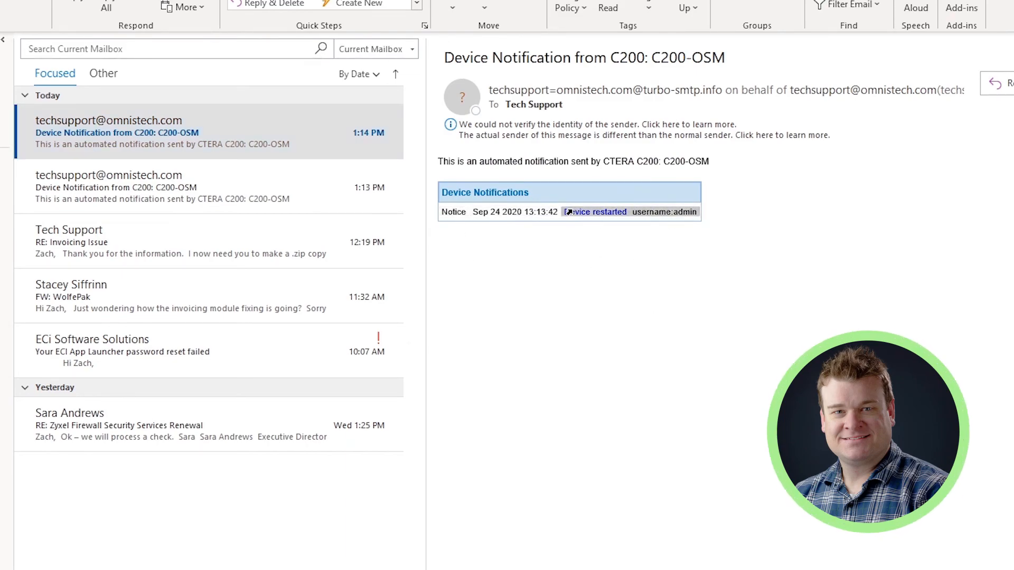
left_click(573, 323)
left_click_drag(698, 212, 637, 213)
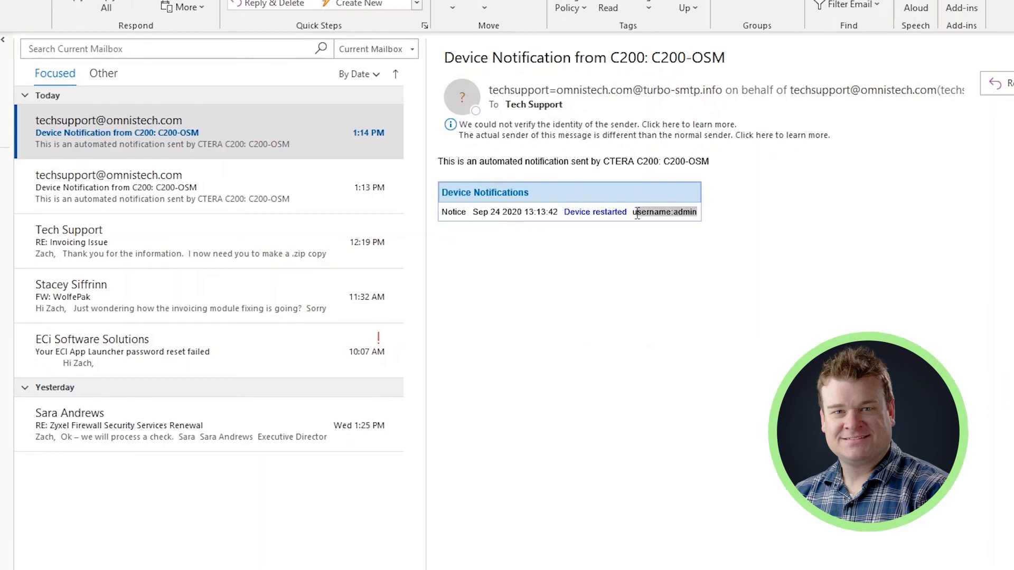
left_click(240, 206)
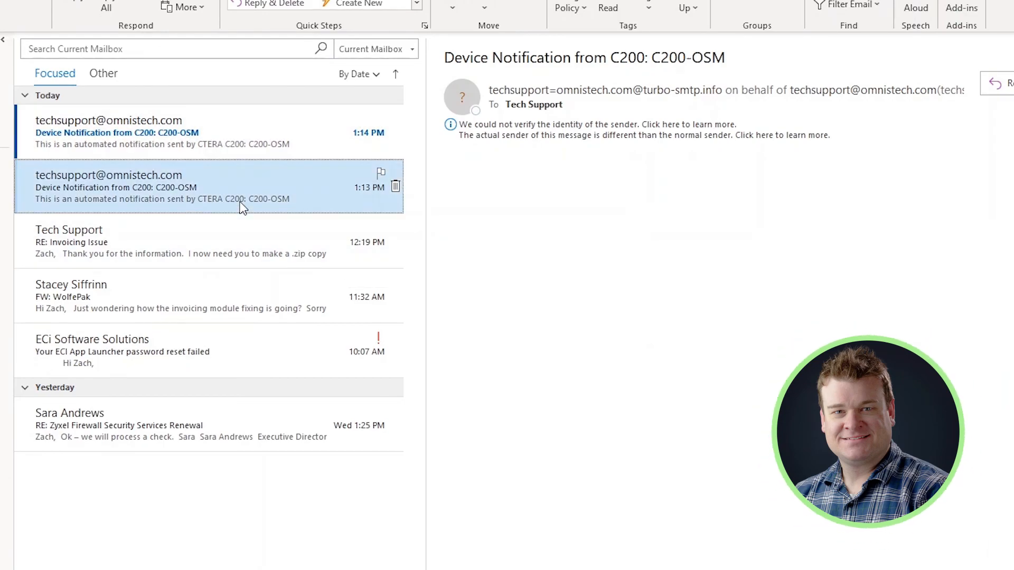